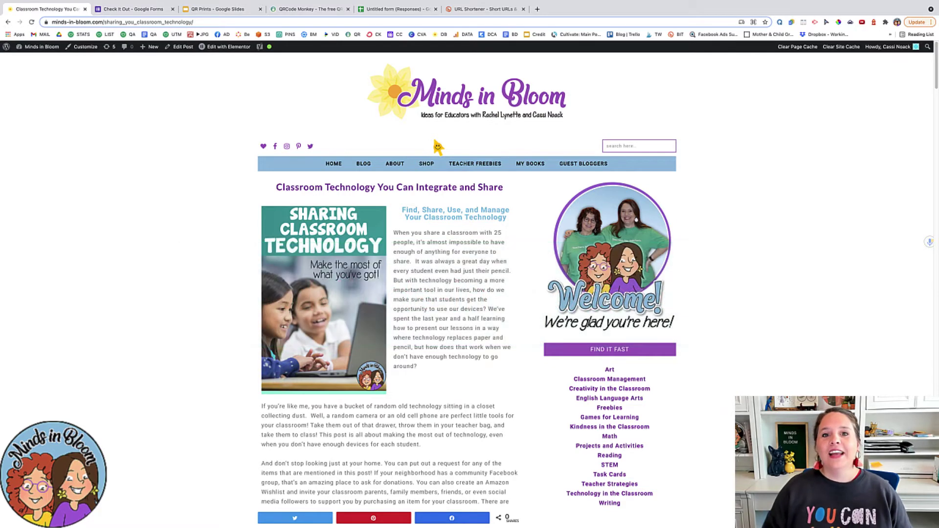
Scroll down and back up through the page open before the form.
scroll(422, 181, "down", 5)
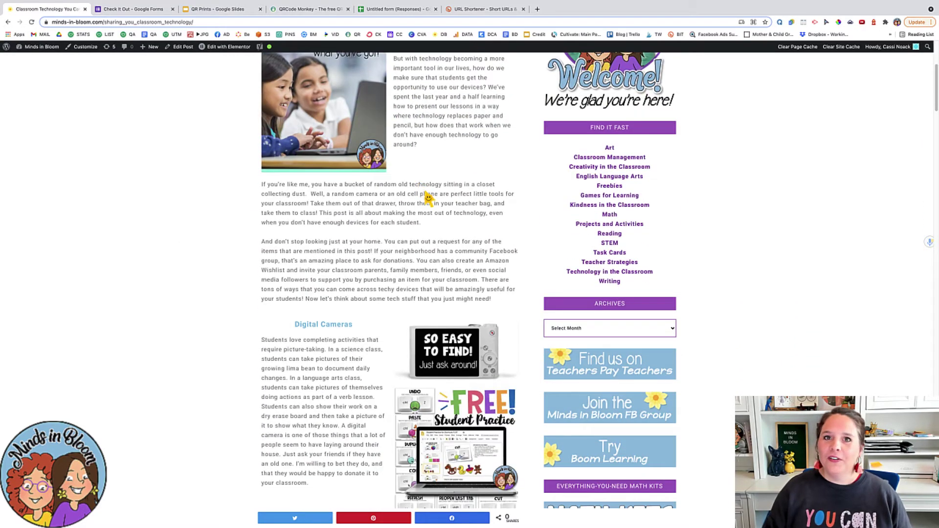
scroll(427, 197, "down", 1)
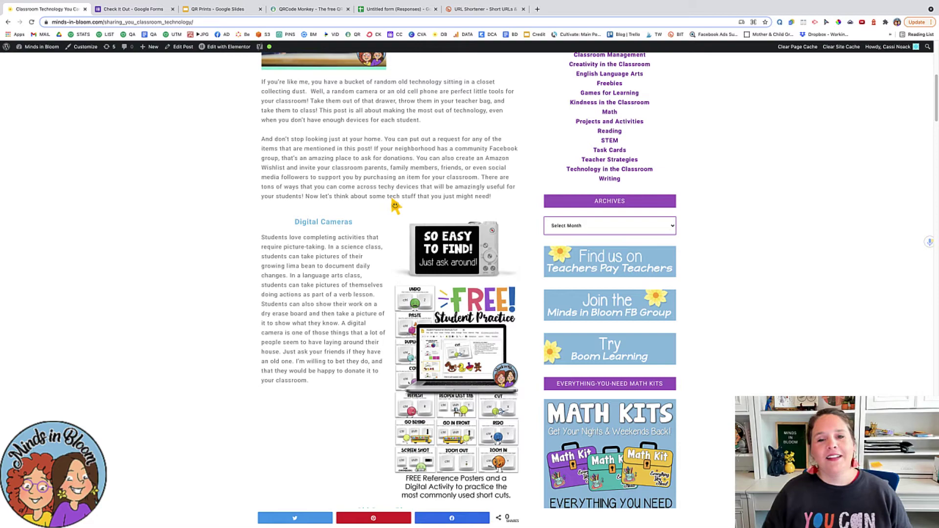
scroll(394, 204, "down", 10)
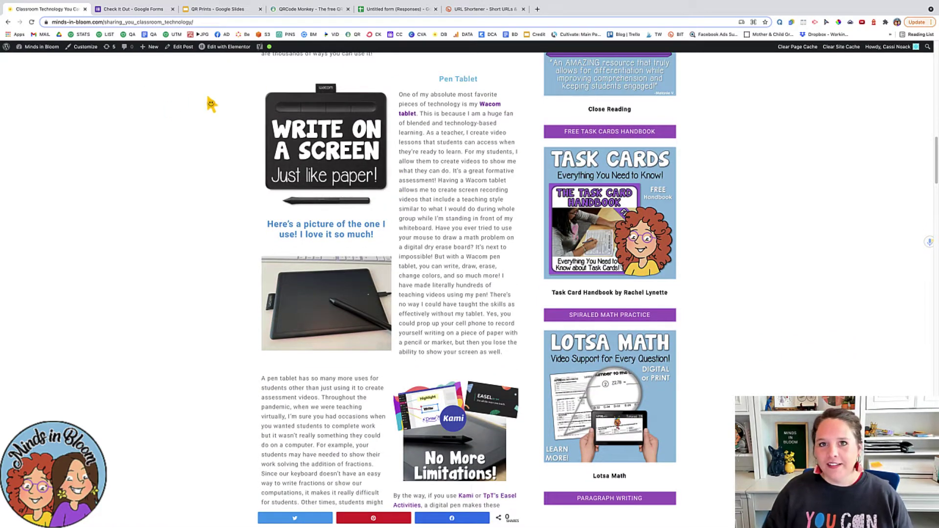
scroll(309, 158, "down", 1)
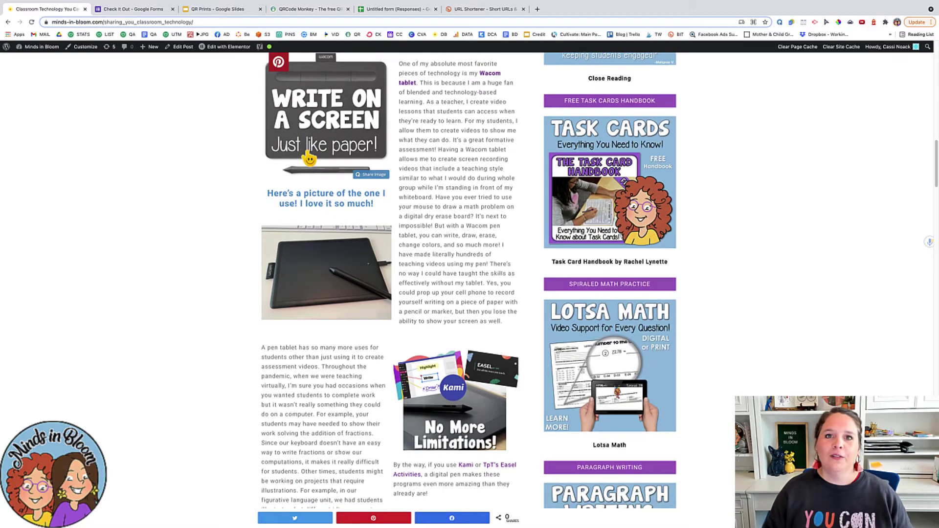
scroll(313, 159, "down", 1)
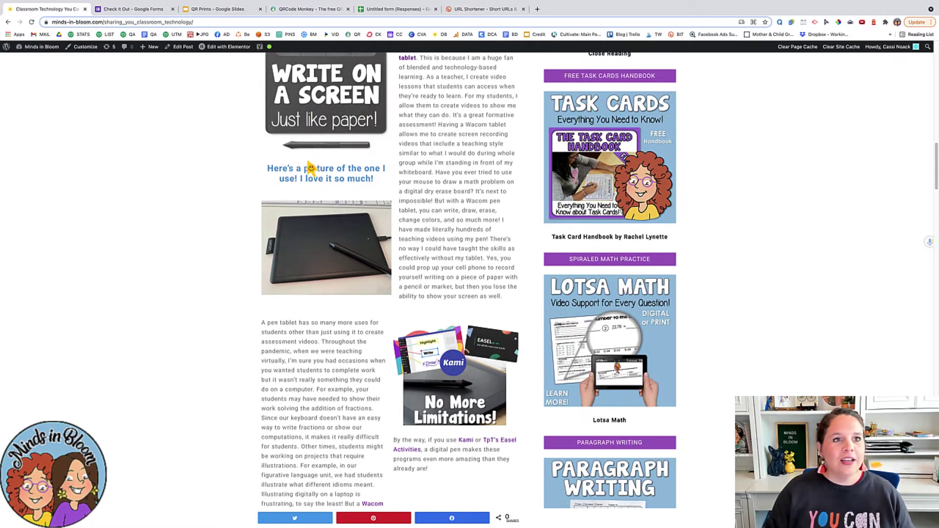
scroll(313, 166, "up", 15)
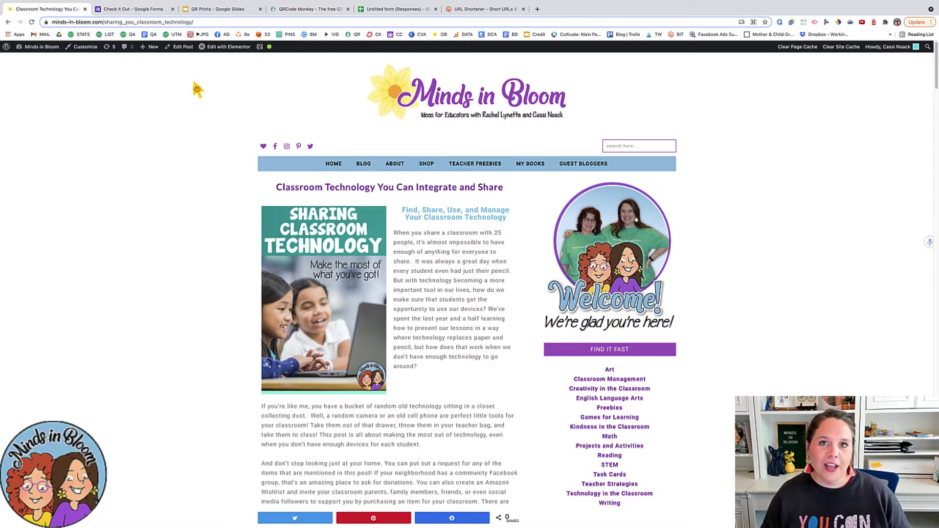
Review the Check It Out form's name, check-in/out and device checklist questions.
left_click(137, 11)
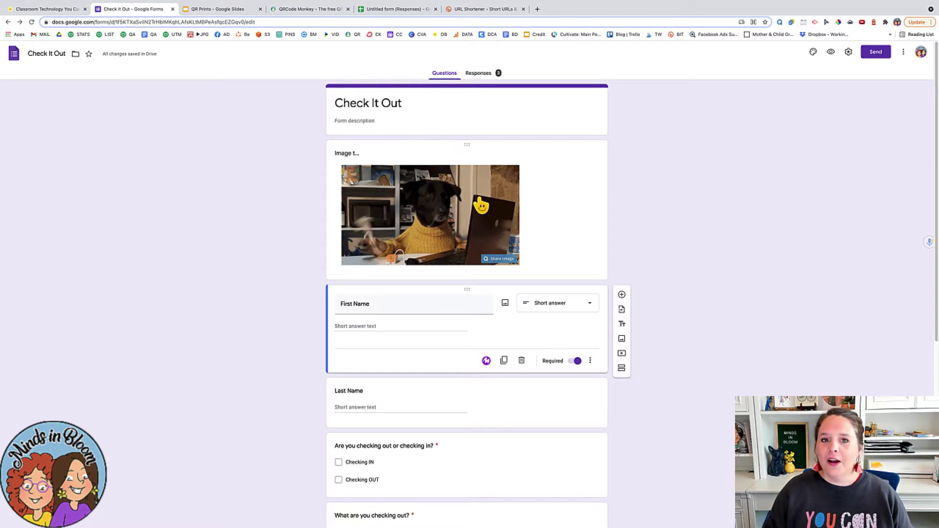
scroll(462, 229, "down", 1)
scroll(395, 287, "down", 1)
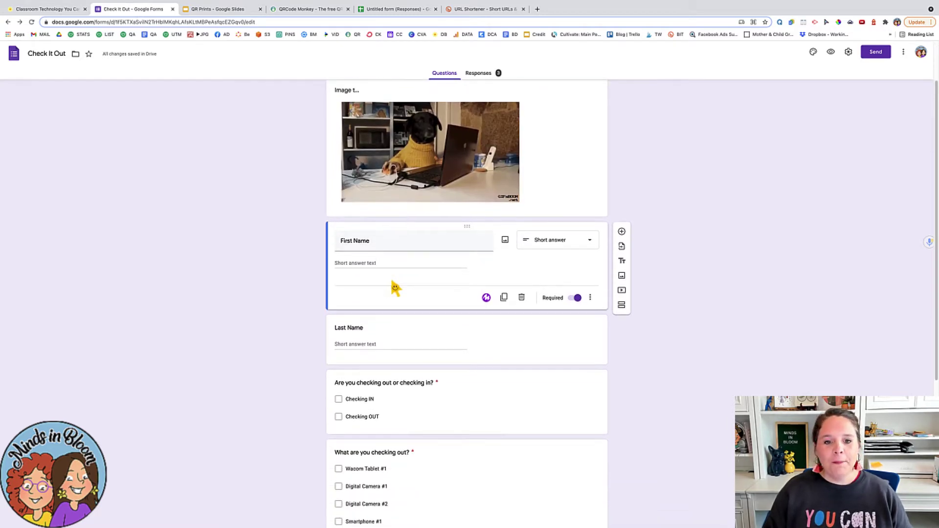
scroll(395, 287, "down", 1)
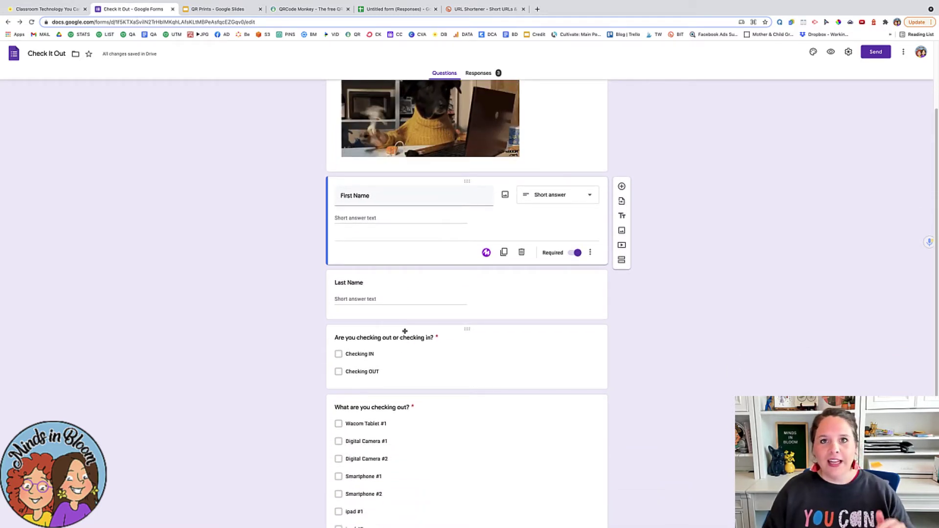
scroll(409, 336, "down", 1)
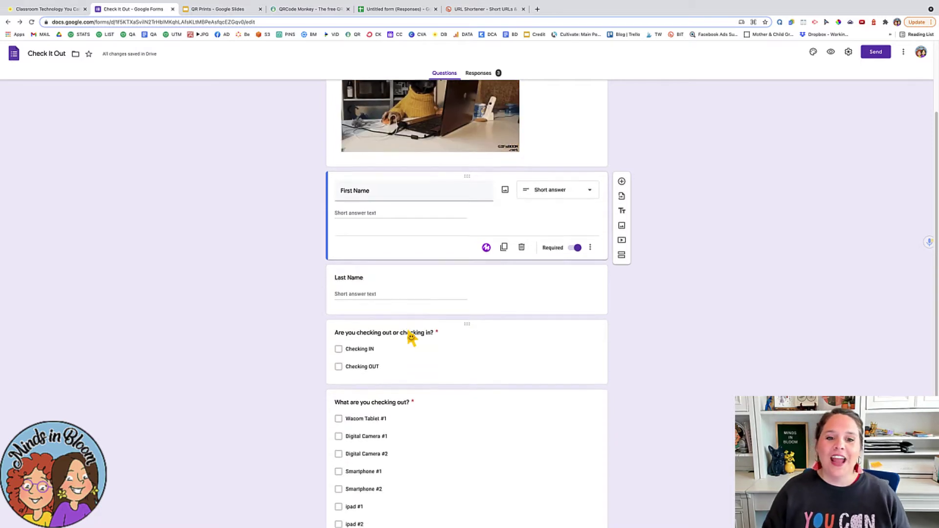
scroll(409, 336, "down", 2)
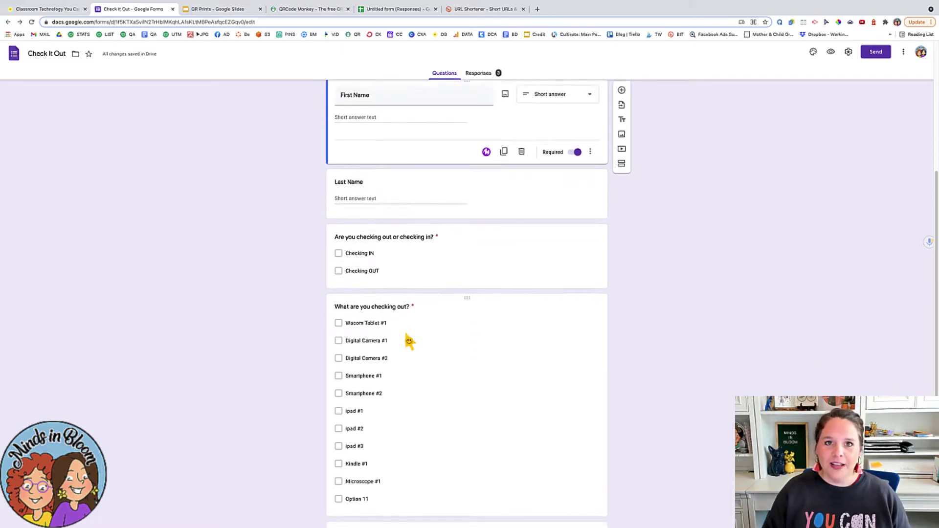
scroll(406, 335, "down", 1)
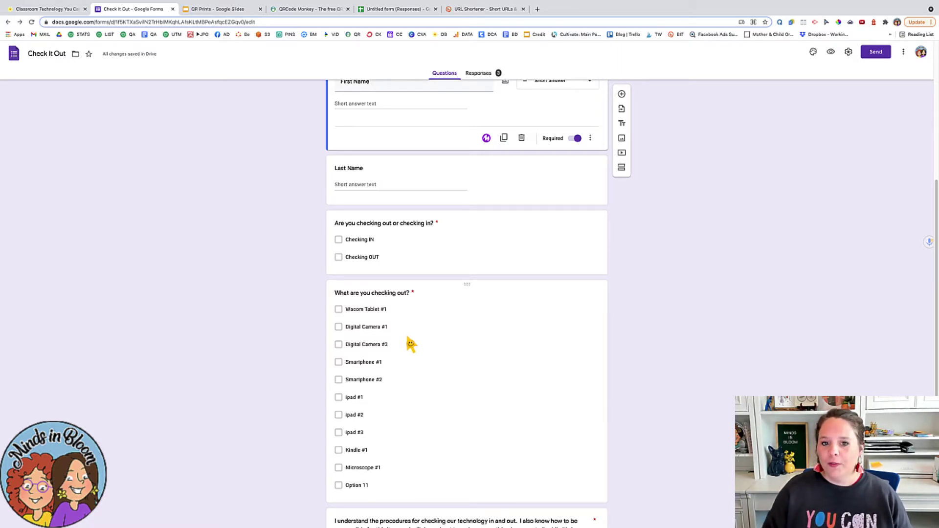
left_click(409, 343)
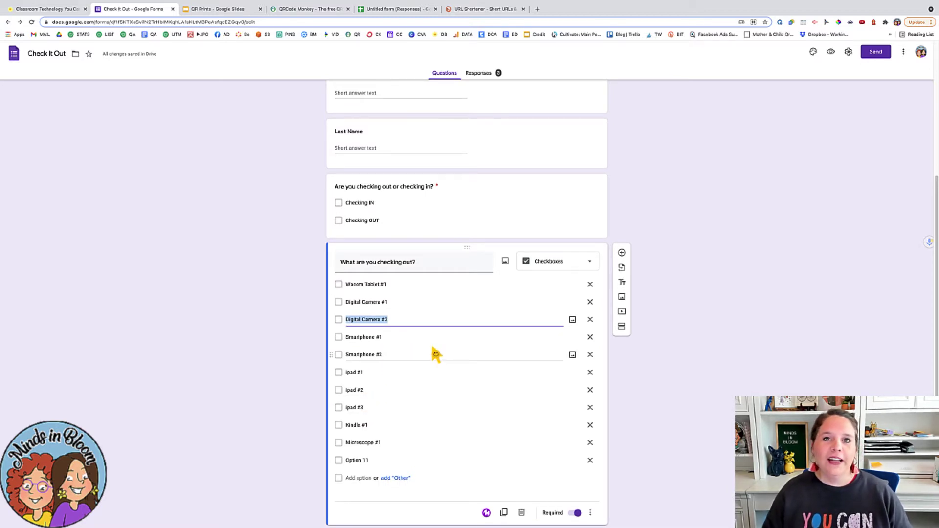
scroll(435, 353, "down", 3)
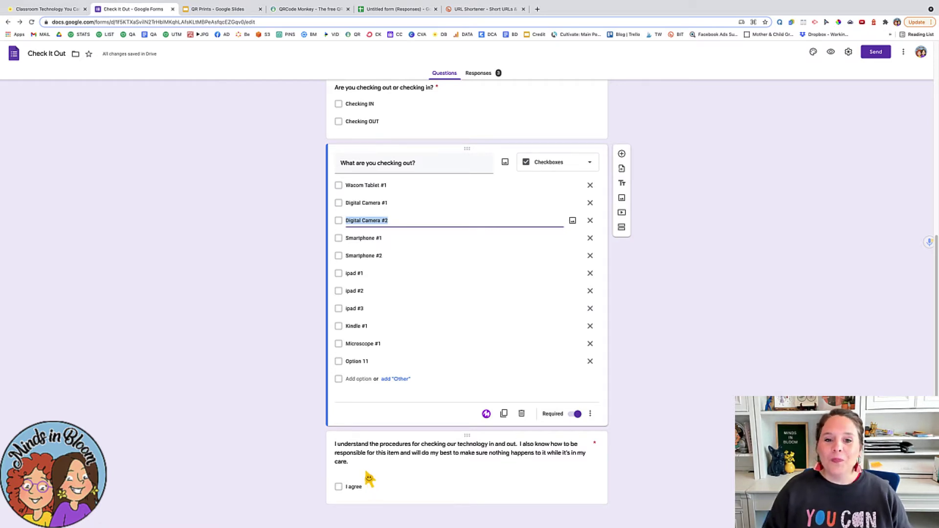
scroll(433, 443, "up", 7)
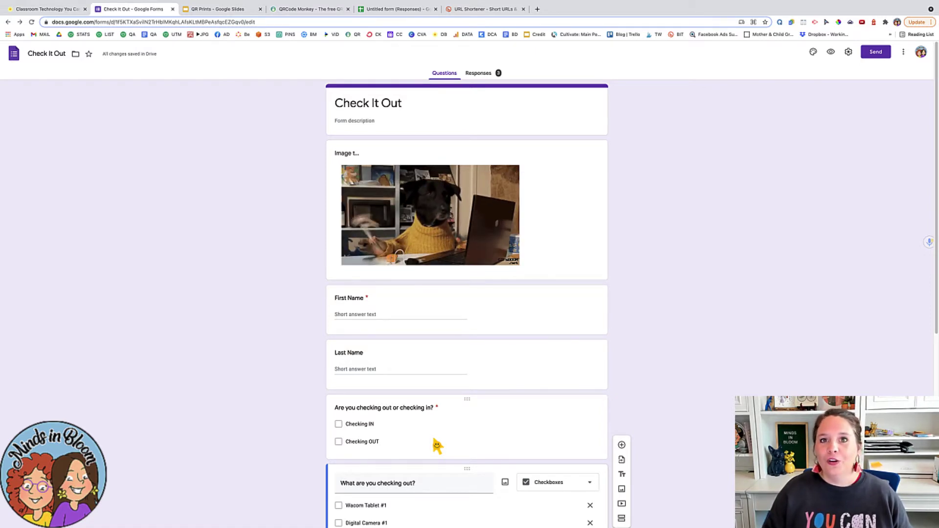
left_click(209, 10)
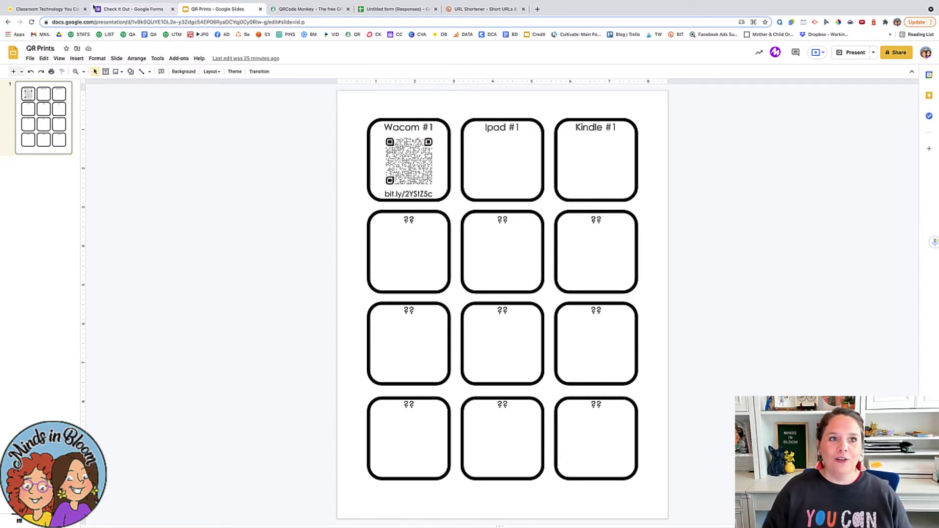
left_click(114, 11)
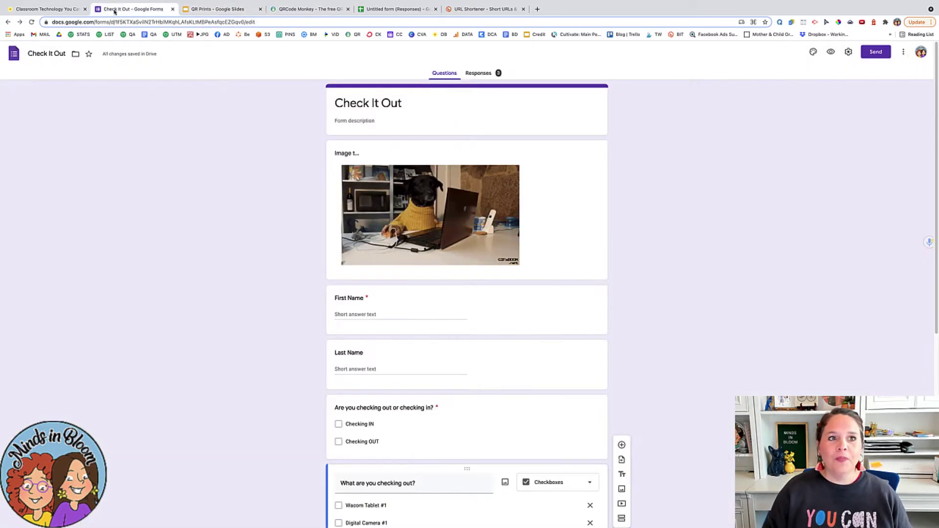
Preview the live Check It Out form, copy its viewform link, and go to QR Code Monkey.
left_click(831, 53)
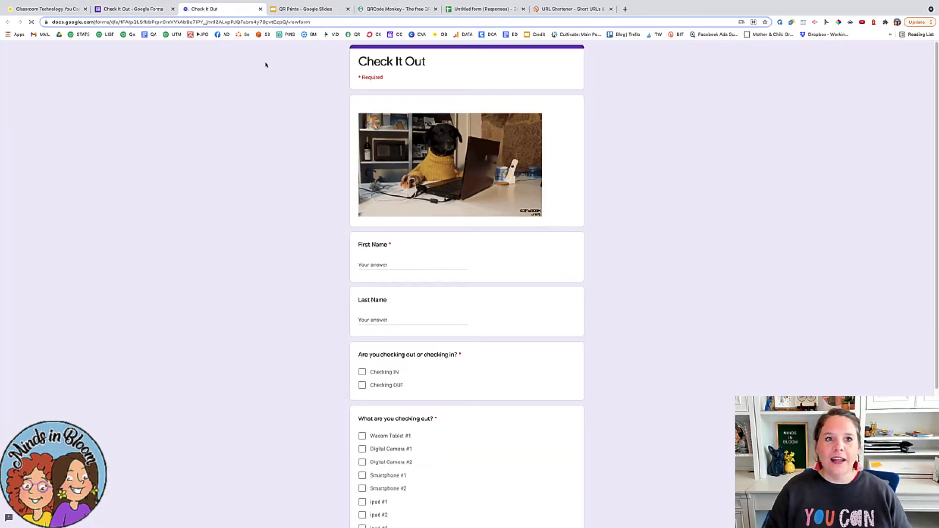
scroll(511, 346, "down", 4)
scroll(507, 349, "up", 5)
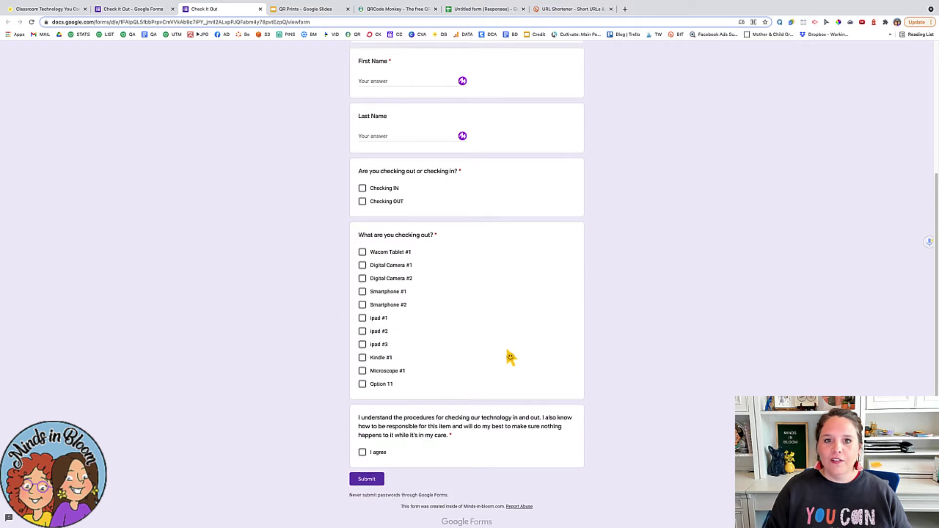
left_click(323, 23)
key("super+c")
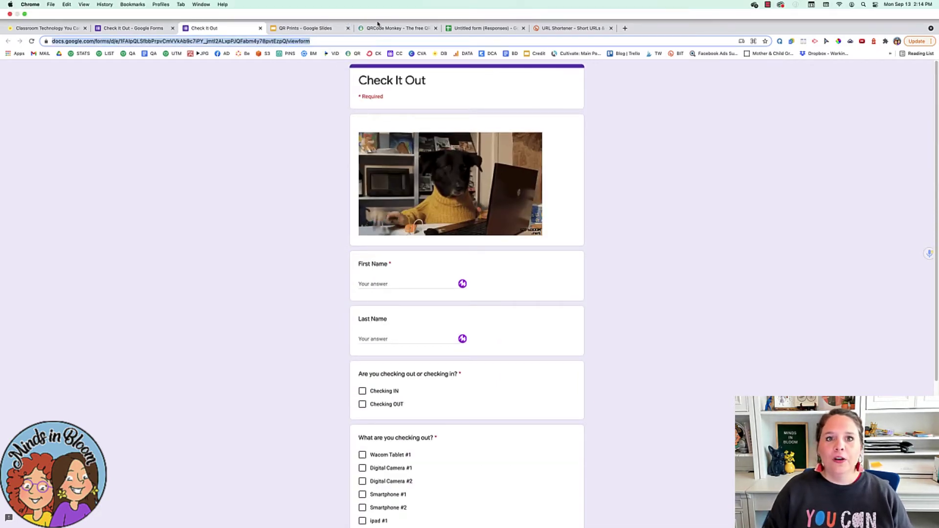
left_click(386, 11)
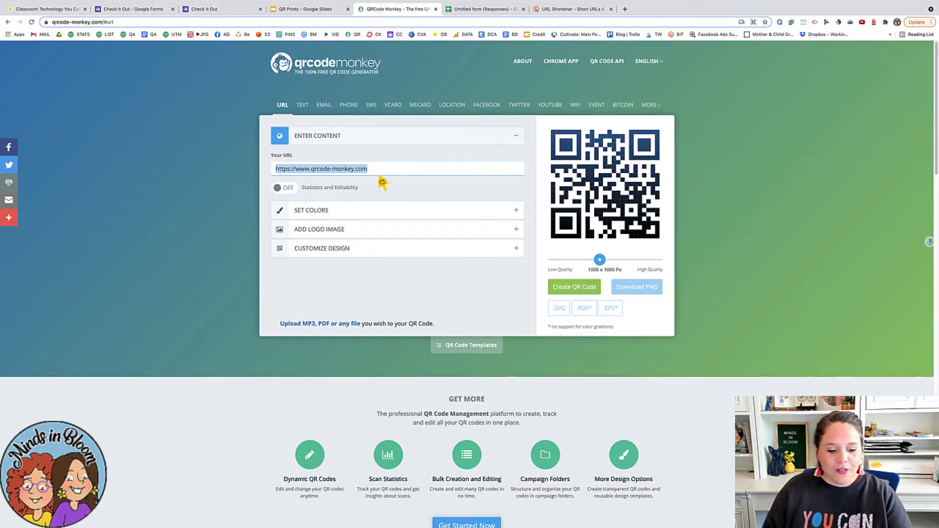
Paste the form link as QR content, then choose a dotted body, rounded eye frames and grid eyeballs.
key("super+v")
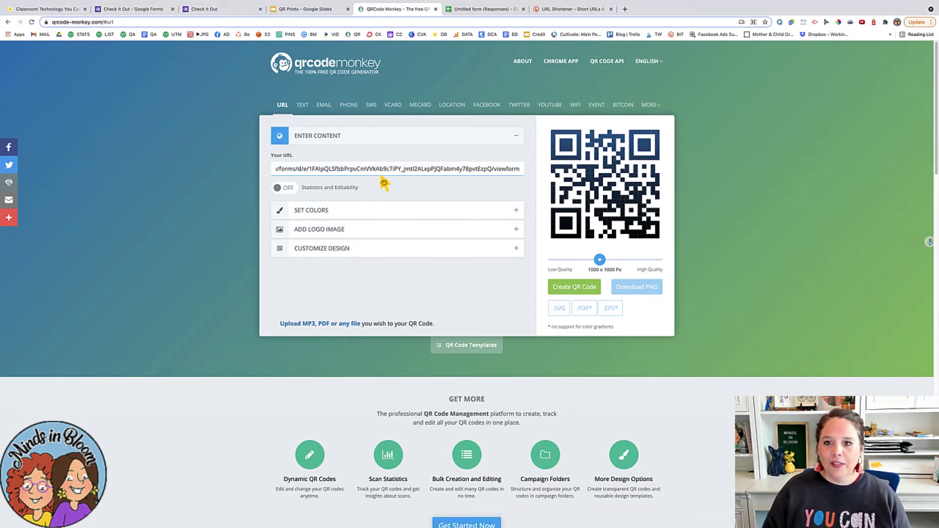
left_click(312, 254)
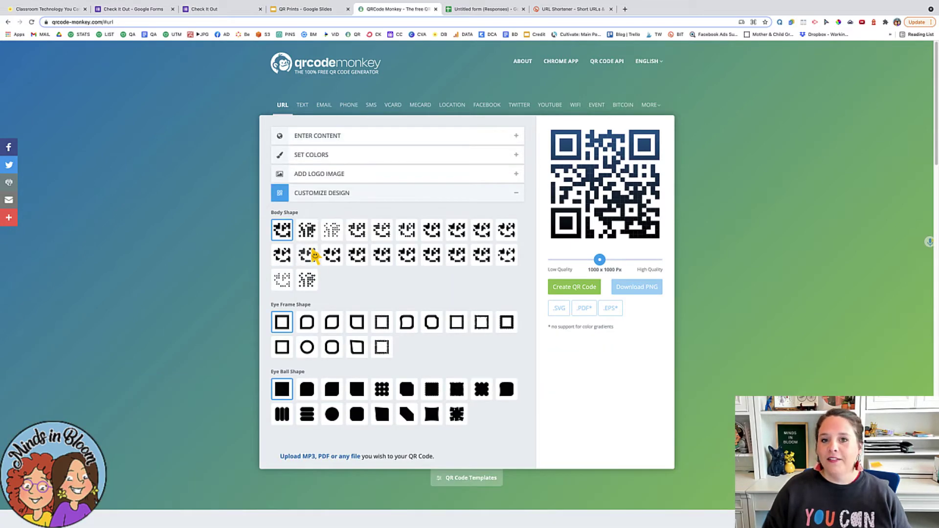
left_click(334, 236)
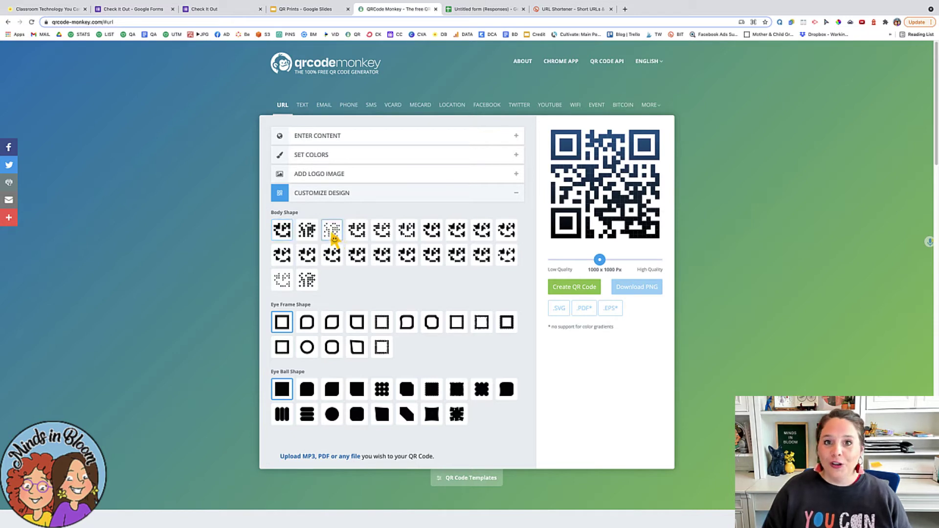
left_click(307, 329)
left_click(380, 390)
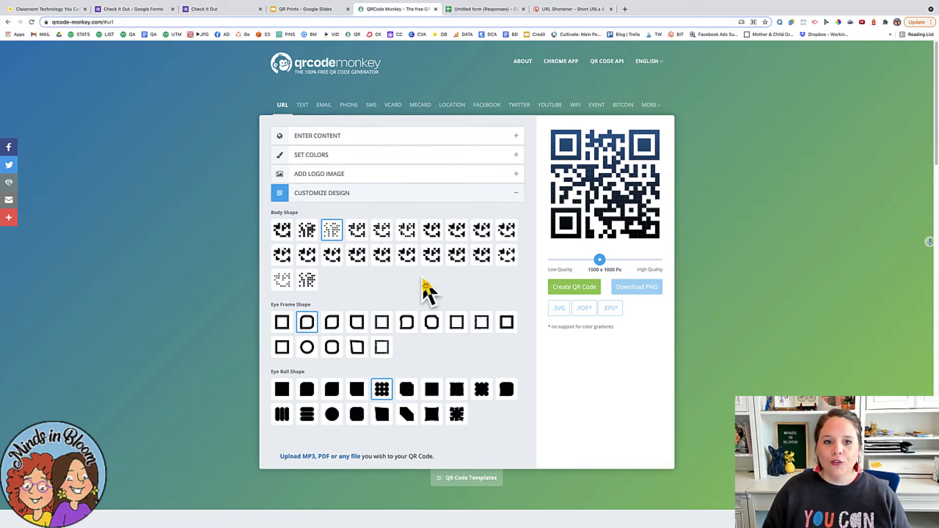
Generate the styled QR code and capture it as a screenshot image.
left_click(566, 293)
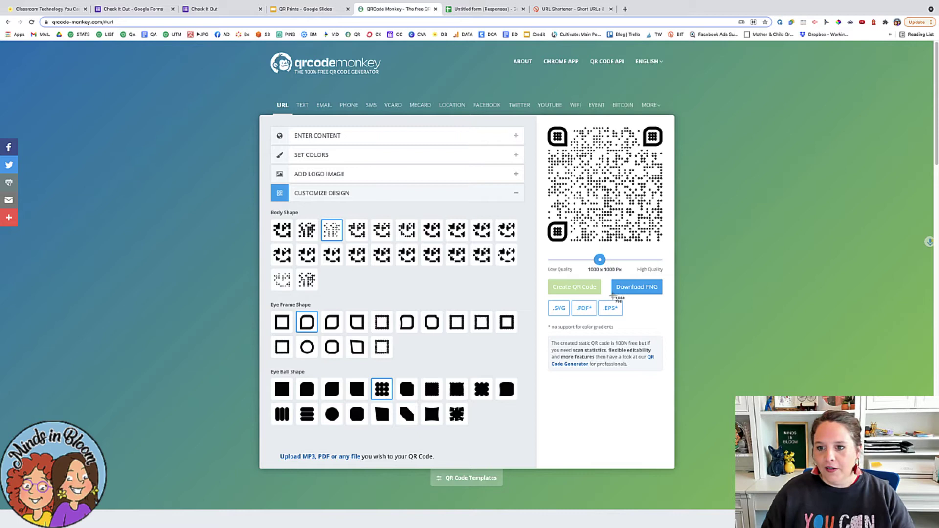
key("super+shift+4")
left_click_drag(663, 244, 545, 126)
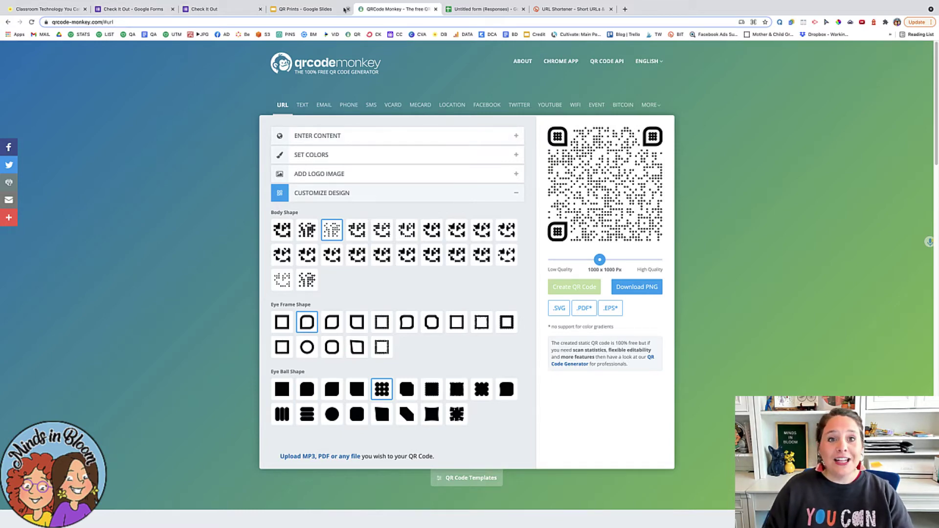
Back in the QR Prints slides, look over the Wacom #1, Ipad #1 and Kindle #1 label titles.
left_click(311, 9)
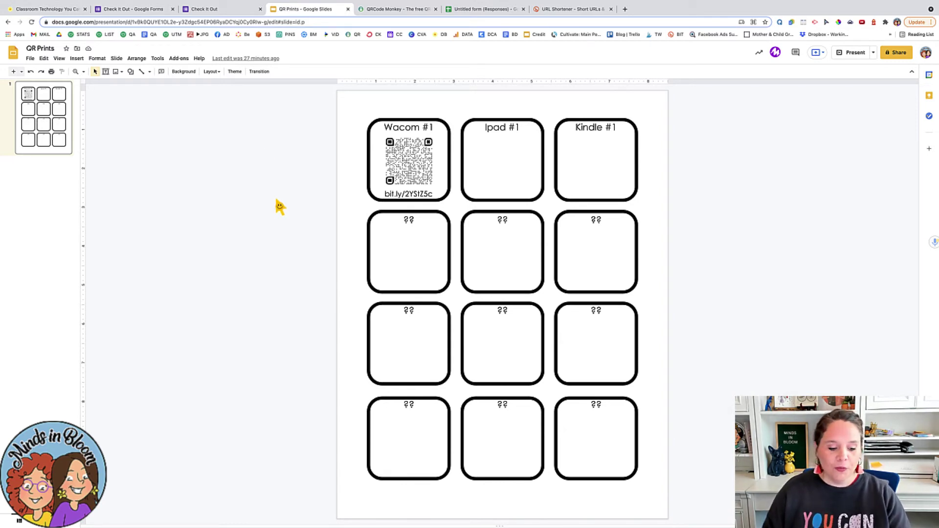
left_click(412, 128)
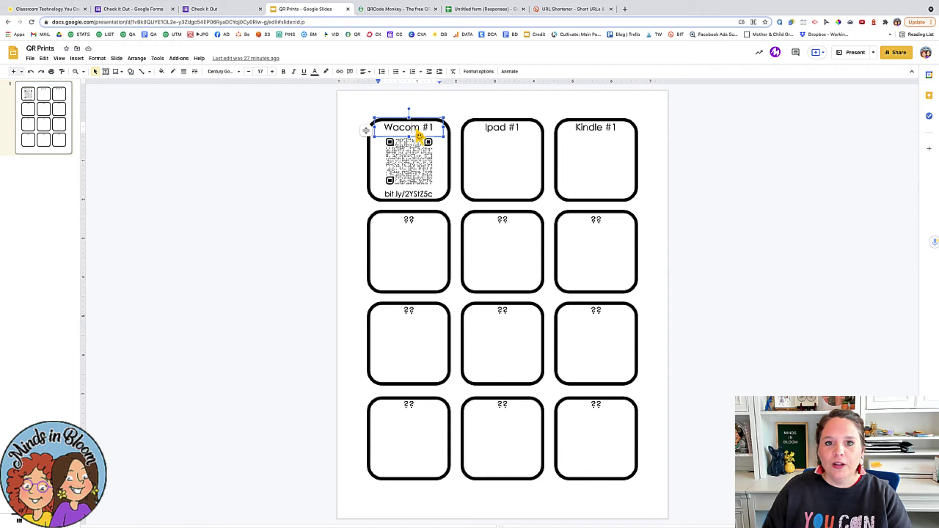
double_click(502, 133)
triple_click(596, 133)
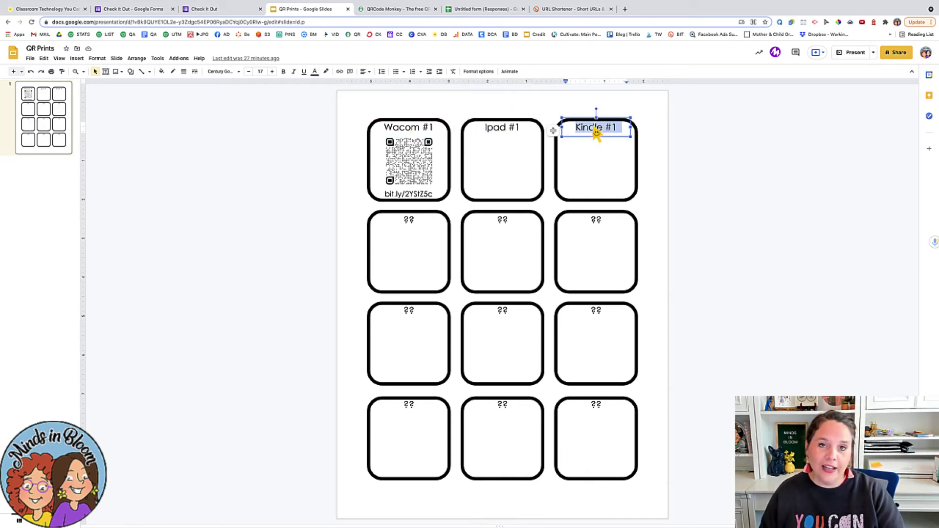
left_click(698, 147)
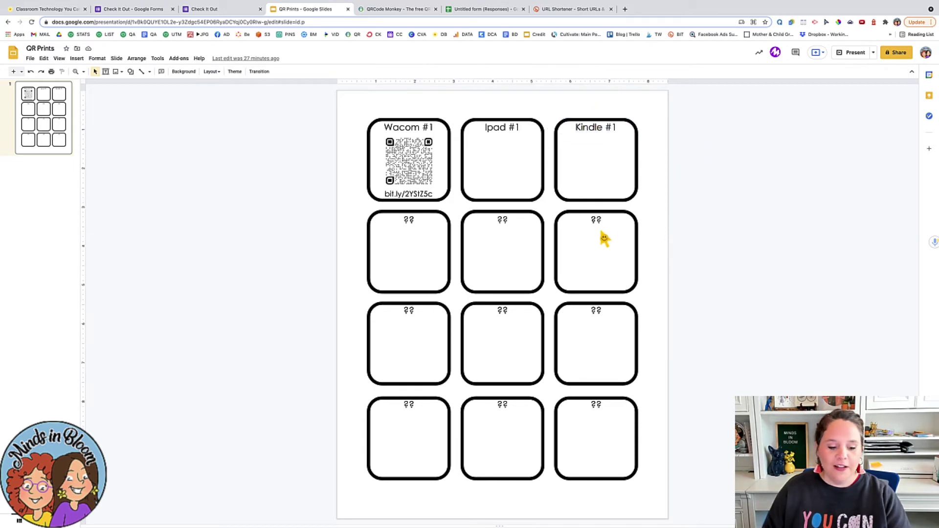
Paste the QR image, shrink it to card size, and remove the extra copy so it stays on Wacom #1.
key("ctrl+v")
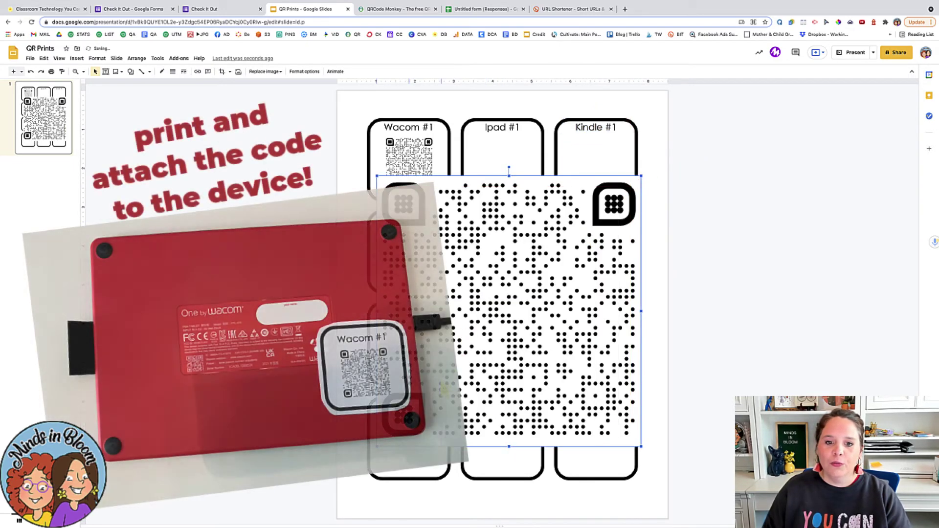
left_click_drag(640, 176, 426, 399)
left_click_drag(415, 430, 512, 164)
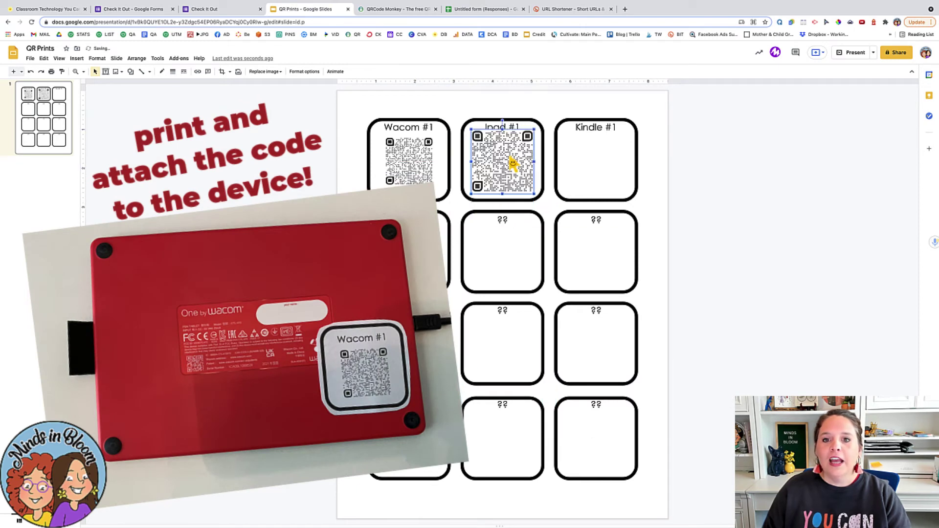
key("Delete")
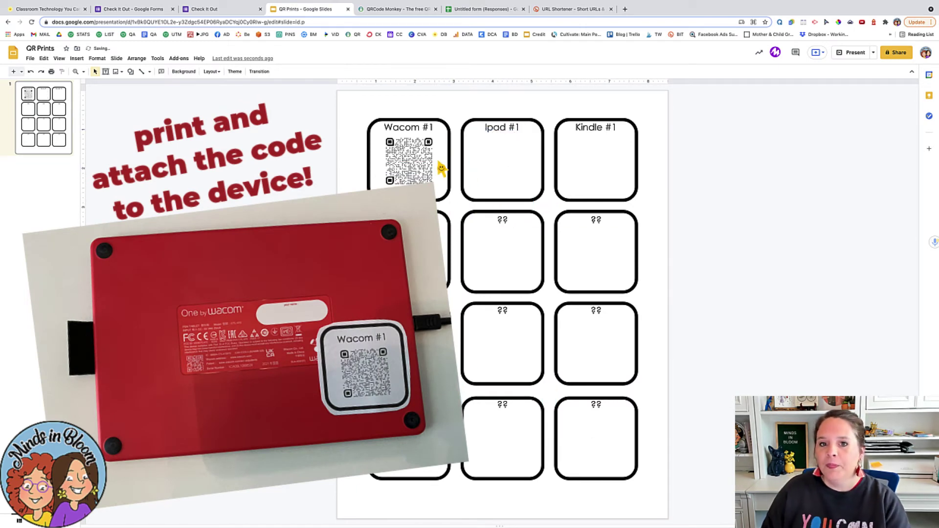
left_click(414, 169)
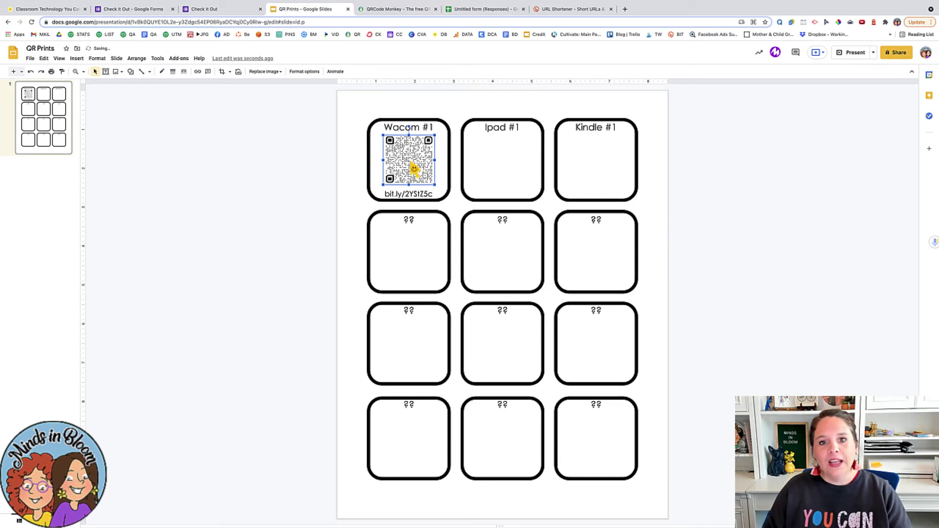
Center the Wacom QR code and duplicate it into the Ipad #1 and Kindle #1 cards.
left_click_drag(414, 169, 427, 169)
mouse_move(505, 164)
left_mouse_down()
mouse_move(409, 168)
mouse_move(506, 164)
left_mouse_up()
key("super+d")
key("super+v")
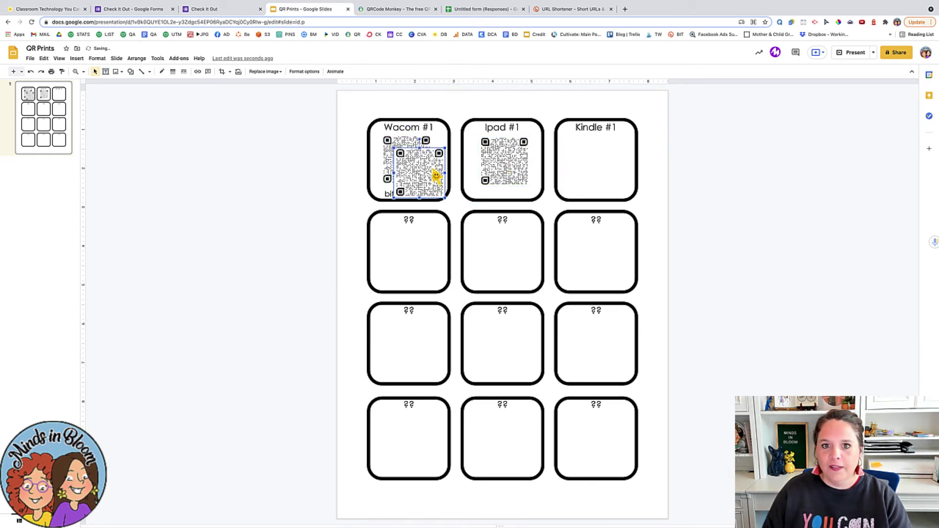
left_click_drag(435, 176, 603, 167)
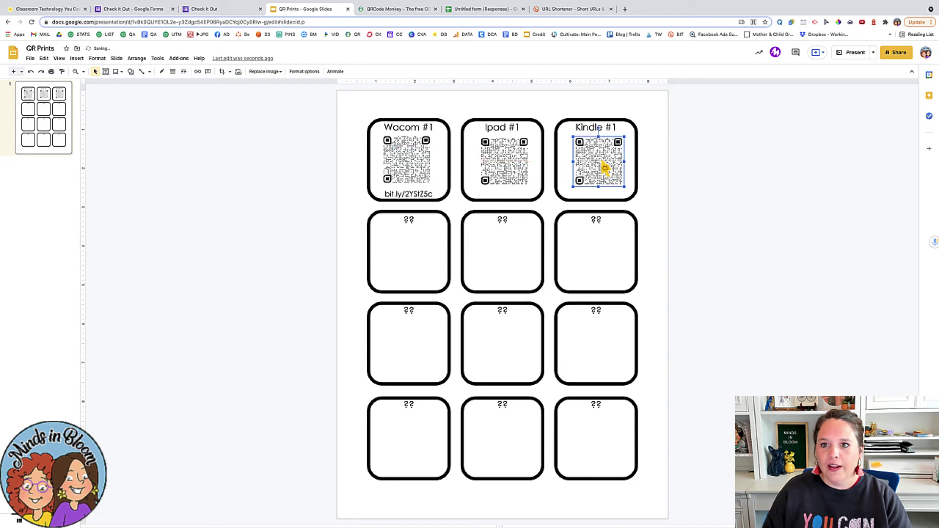
Copy the three top-row QR codes into the second-row cards.
left_click(513, 172, "shift")
left_click(413, 172, "shift")
key("super+c")
key("super+v")
left_click_drag(511, 157, 507, 250)
Copy all six QR codes into rows three and four to fill the remaining cards.
left_click(583, 164, "shift")
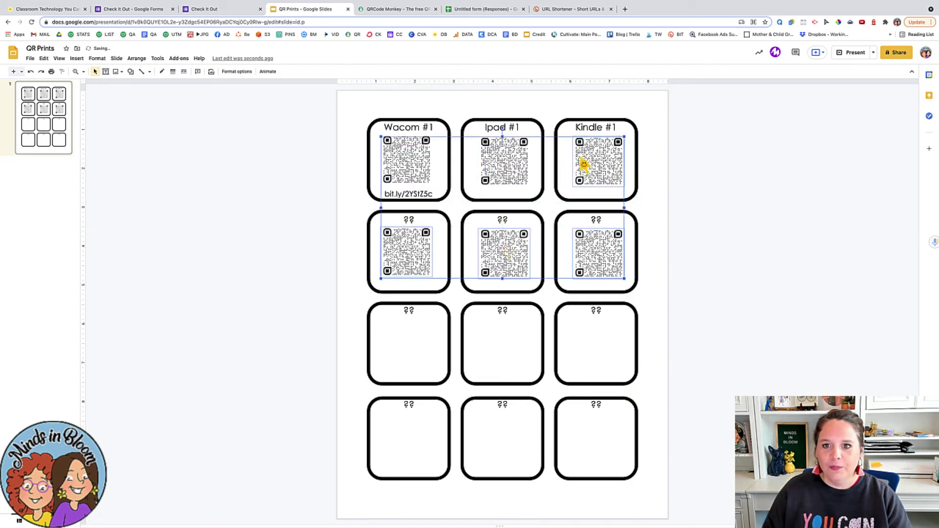
left_click(522, 175, "shift")
left_click(408, 175, "shift")
key("super+c")
key("super+v")
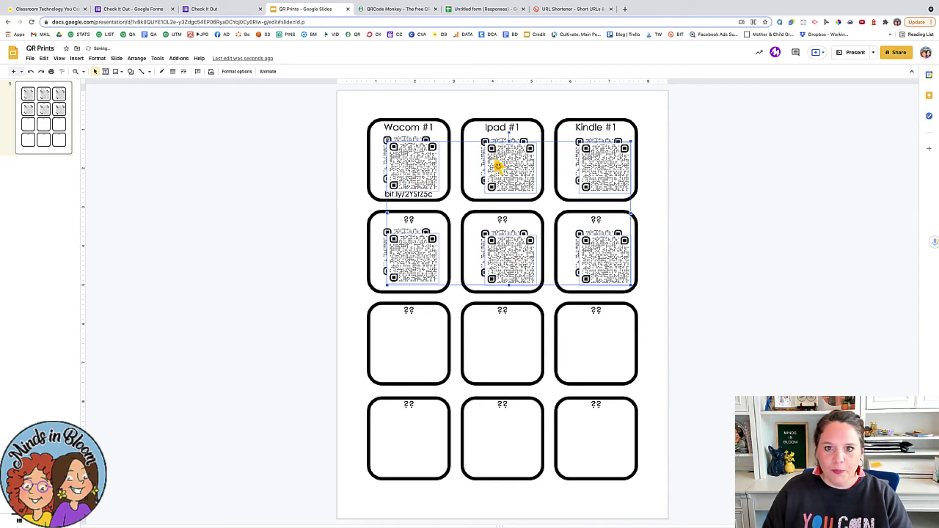
left_click_drag(497, 161, 501, 350)
left_click(727, 320)
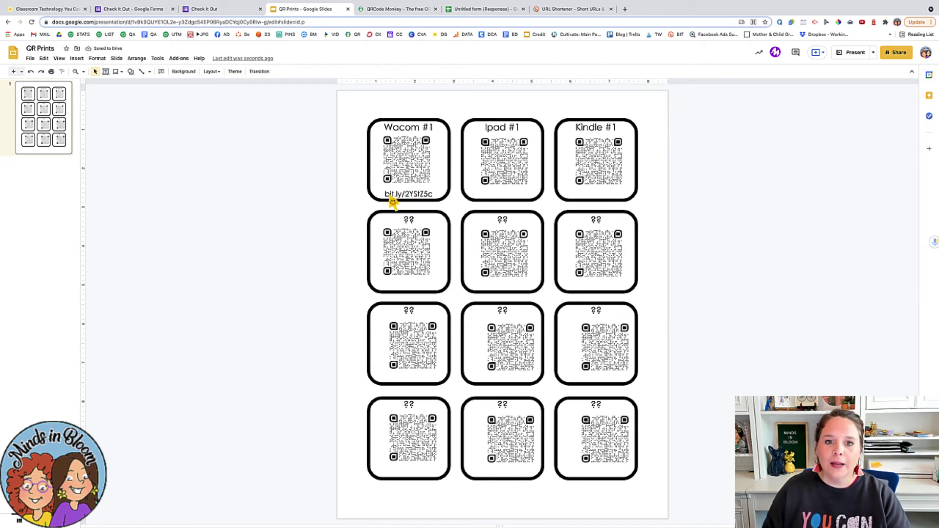
left_click(405, 196)
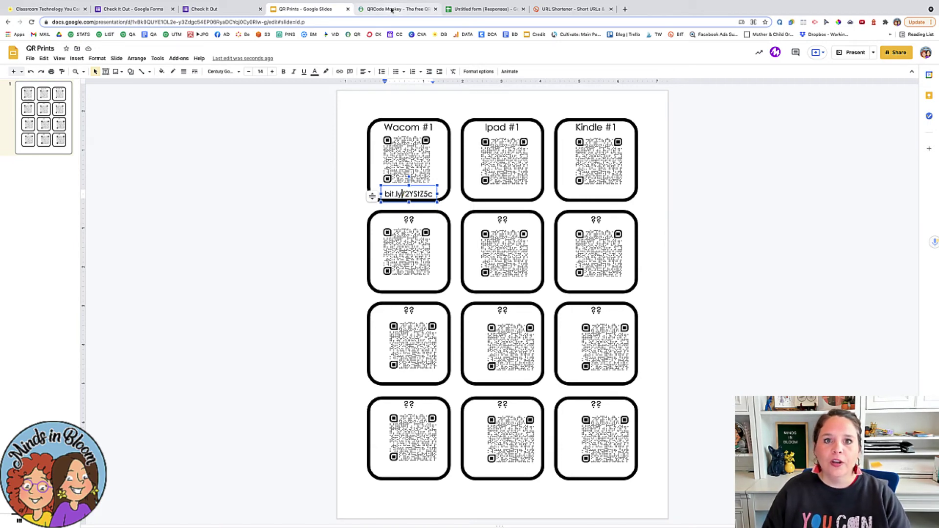
left_click(553, 10)
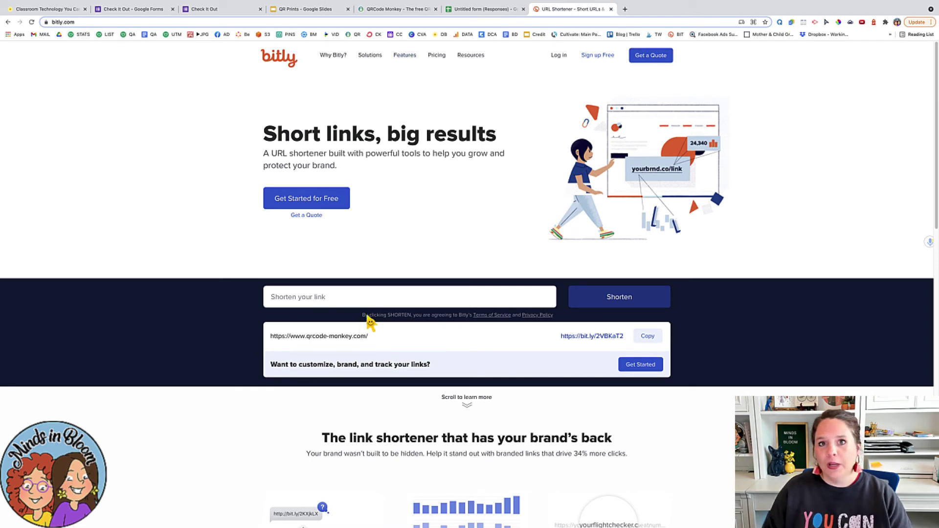
left_click(394, 306)
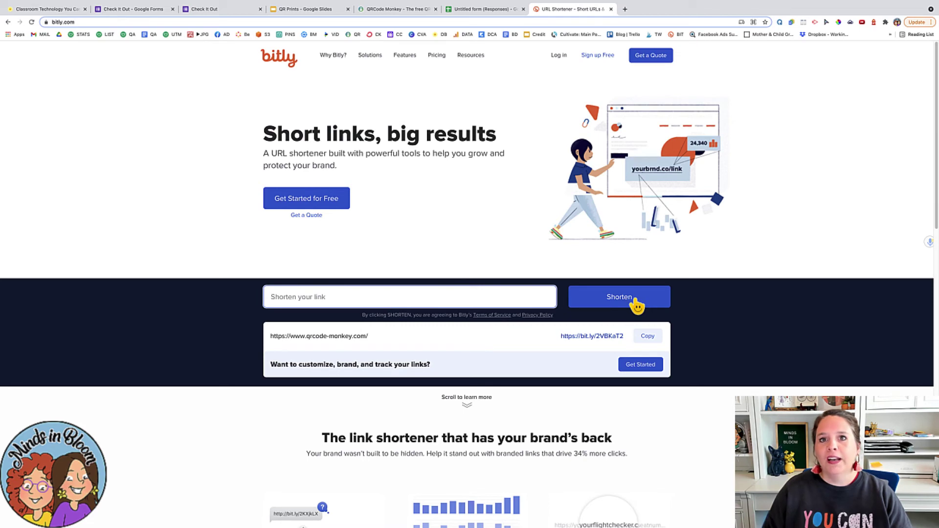
left_click(483, 10)
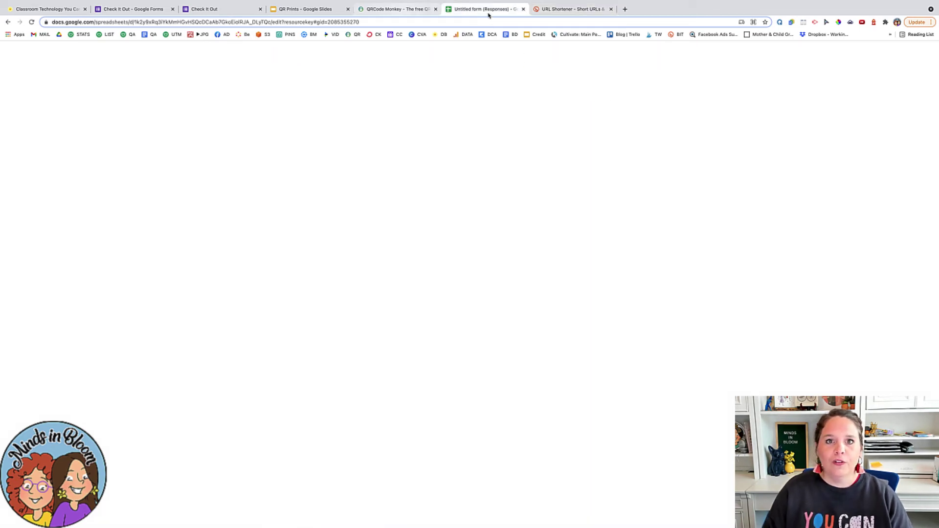
left_click(401, 10)
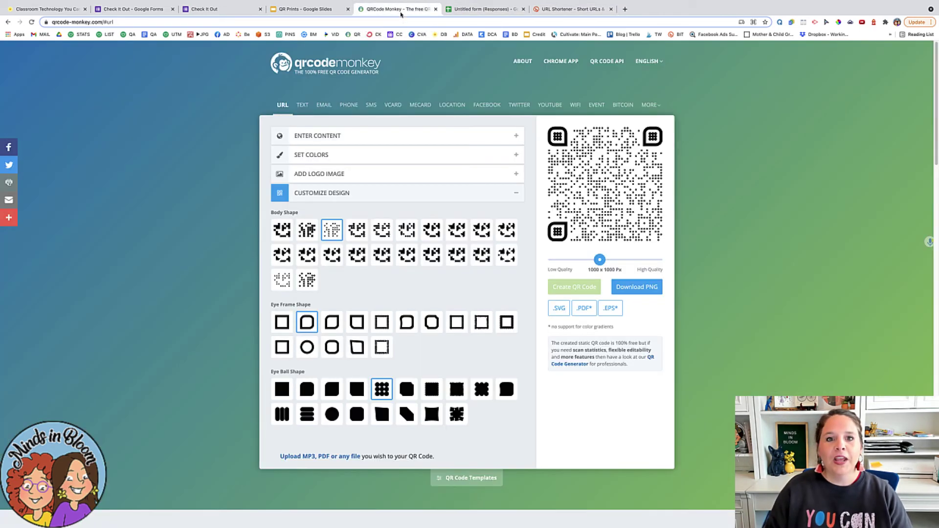
left_click(317, 10)
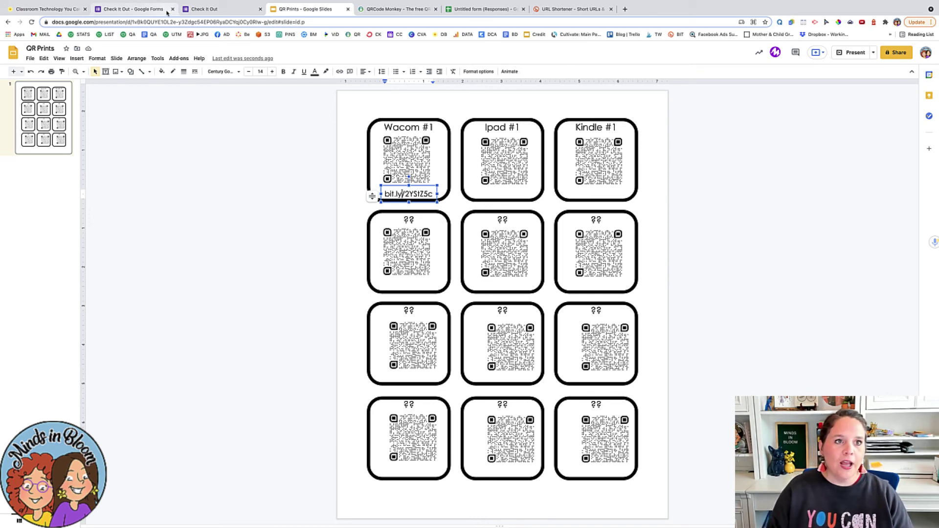
View the Check It Out summary: 3 responses, 1 checking in and 2 checking out.
left_click(141, 9)
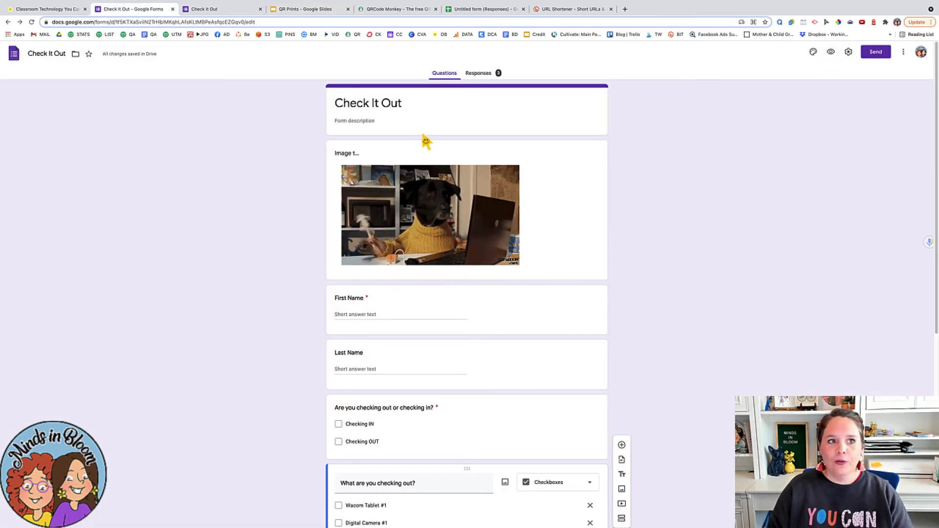
left_click(481, 78)
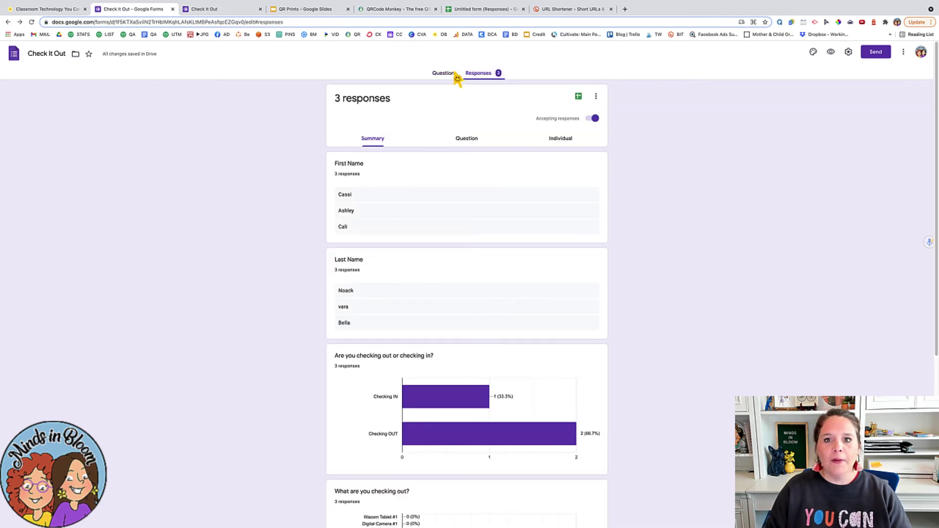
scroll(429, 471, "down", 5)
scroll(430, 469, "up", 5)
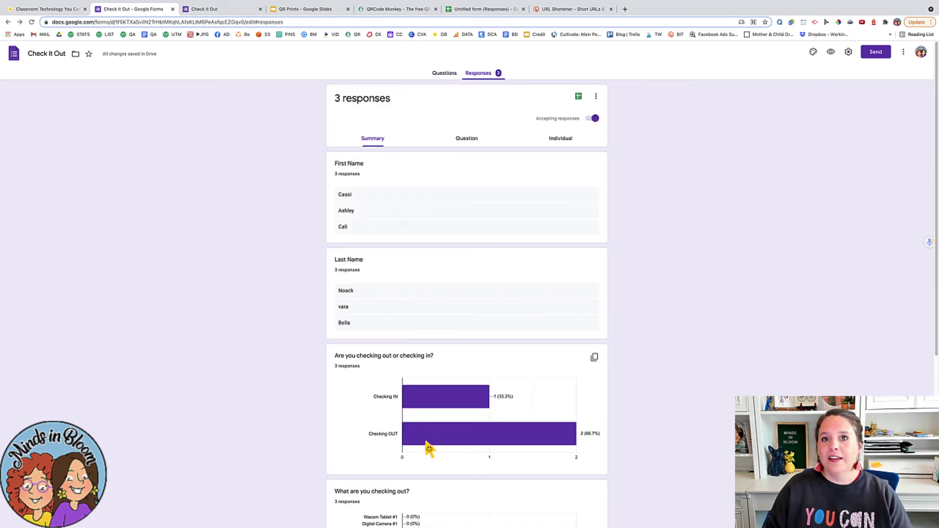
Open the linked responses spreadsheet and highlight the Checking OUT and Checking IN answers in D3 and D4.
left_click(579, 97)
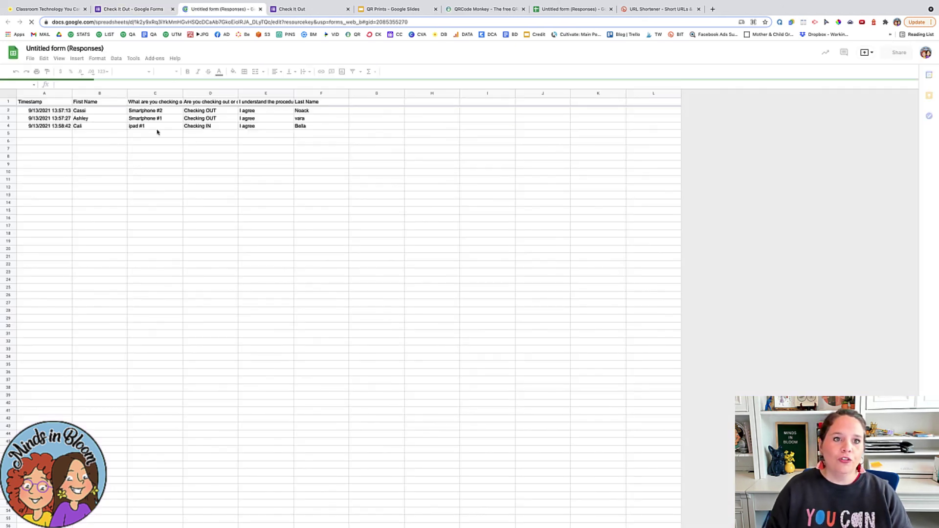
left_click(222, 121)
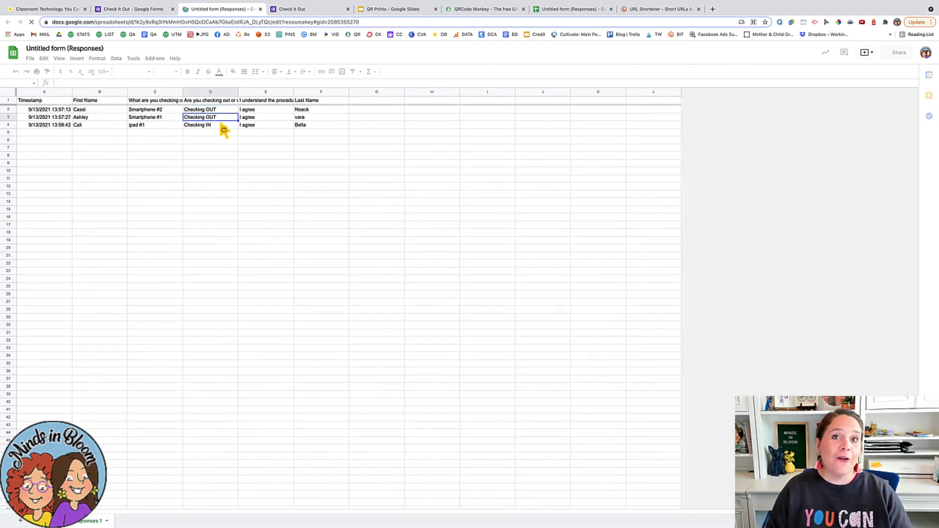
left_click(222, 127)
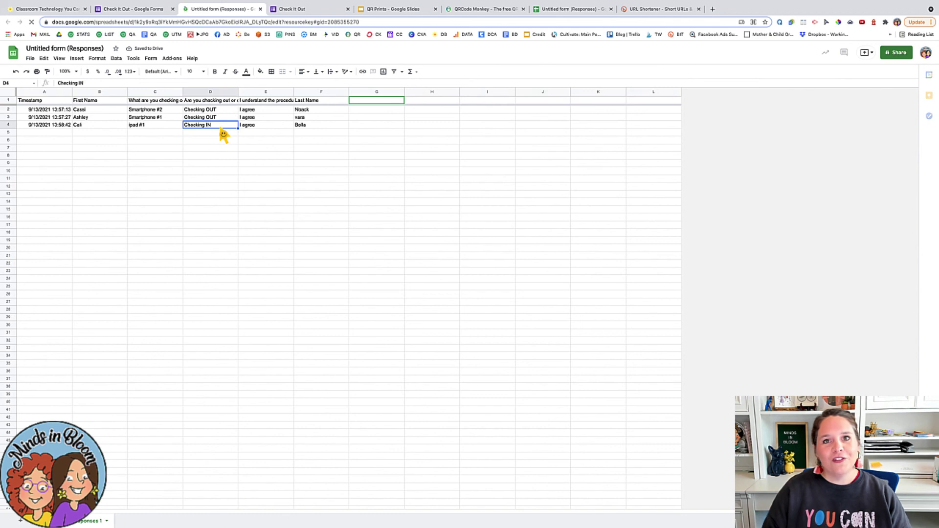